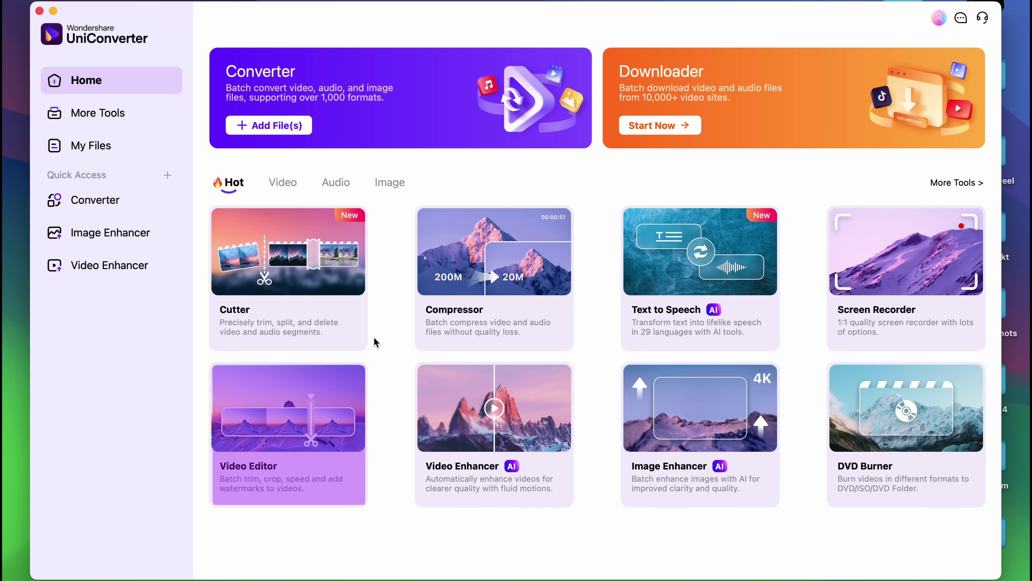
# Load the three MOV clips from the april1 folder into the Video Editor and play the first preview.
pyautogui.click(302, 382)
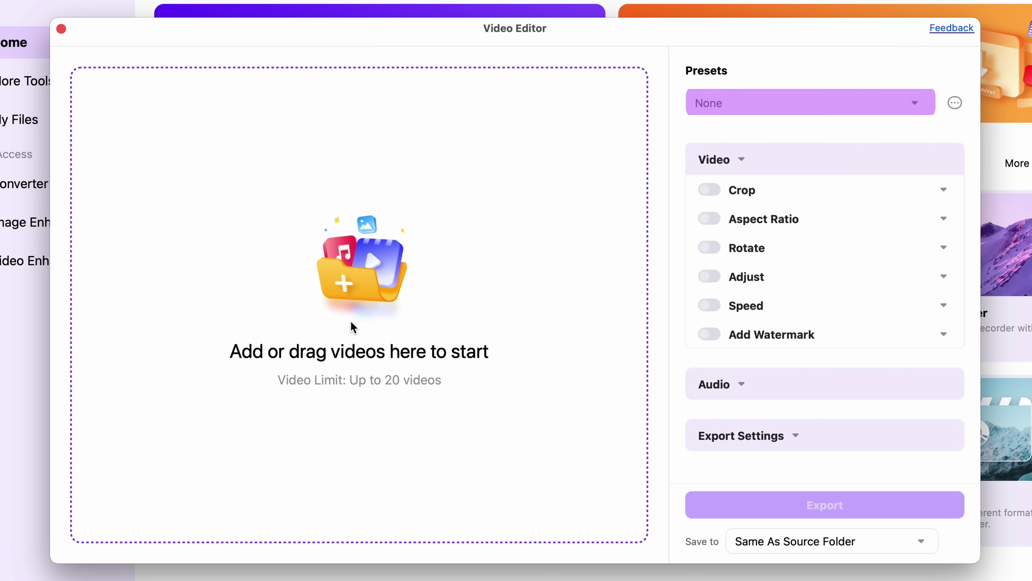
pyautogui.click(352, 327)
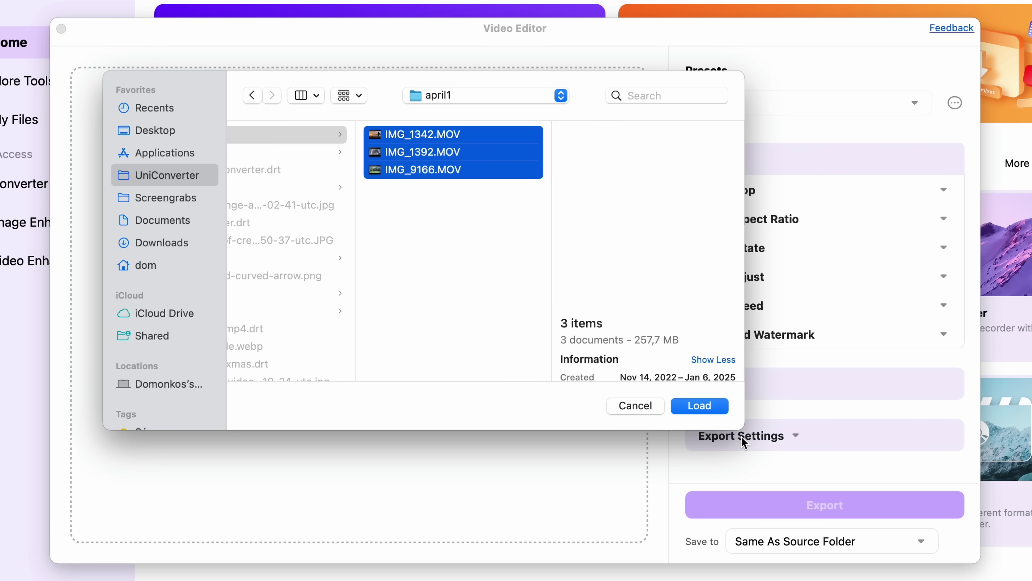
pyautogui.click(708, 411)
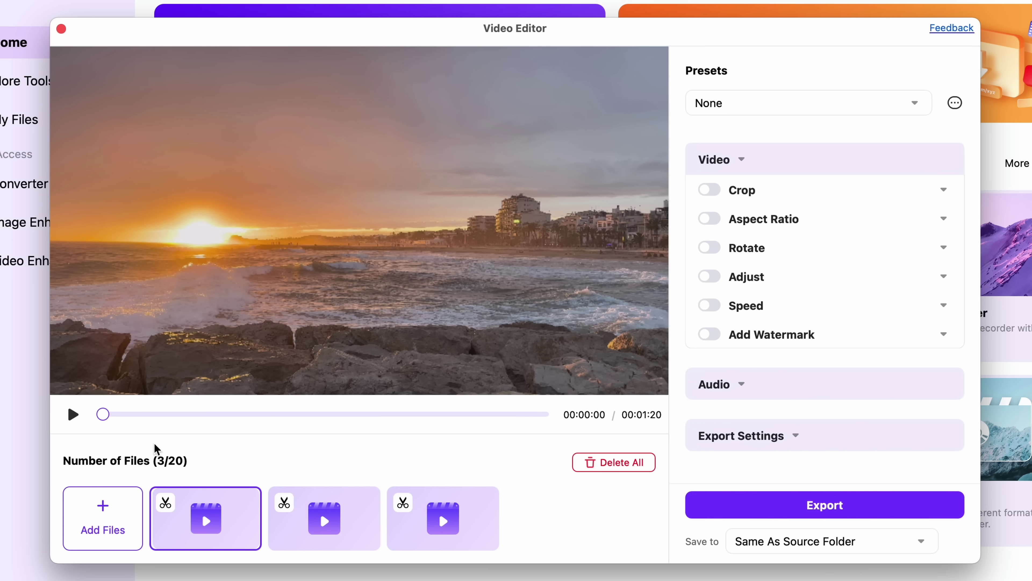
pyautogui.click(73, 414)
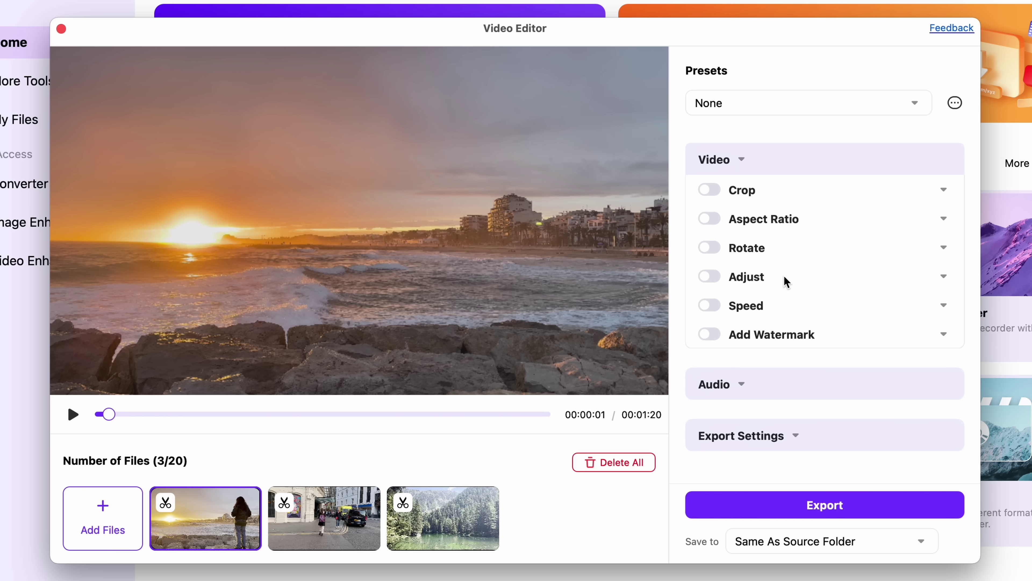
# Turn on Crop with a Custom 3840 × 1634 widescreen crop area.
pyautogui.click(709, 190)
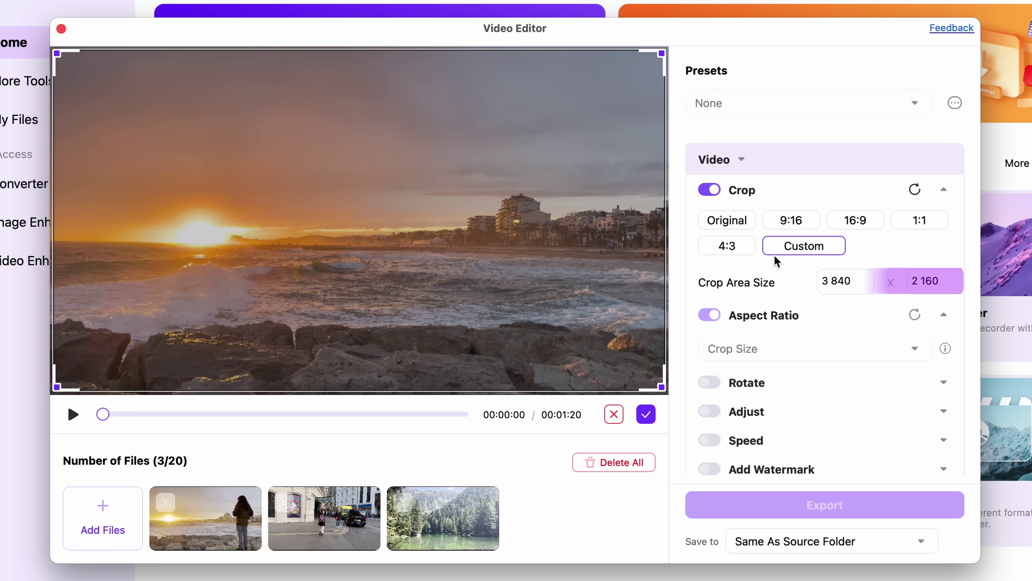
pyautogui.click(931, 280)
pyautogui.write('1634')
pyautogui.press('Return')
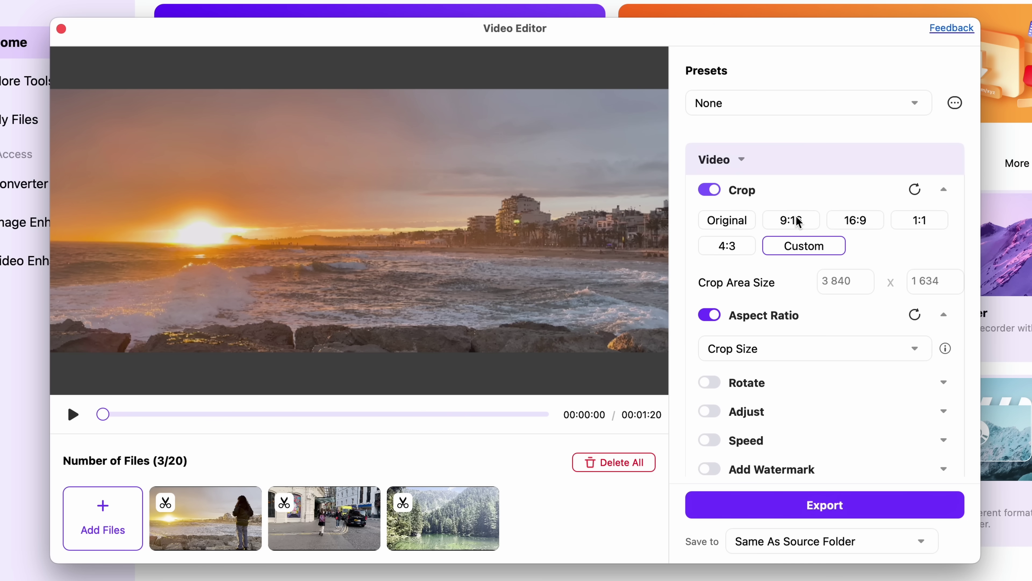
# Turn on Adjust and set Contrast 42, Brightness -12, Saturation -25 and White Balance -5.
pyautogui.scroll(-3, 744, 411)
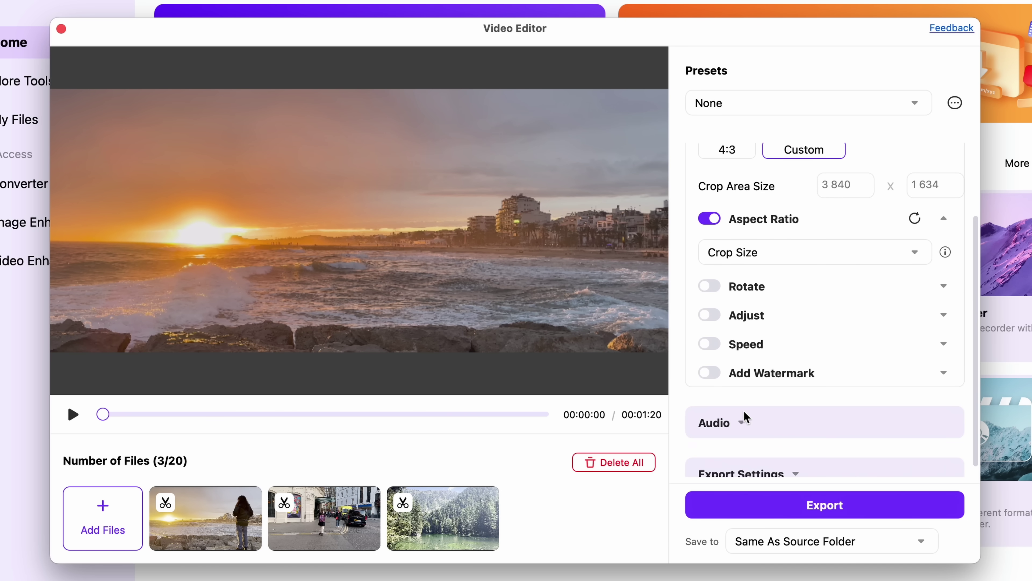
pyautogui.click(709, 312)
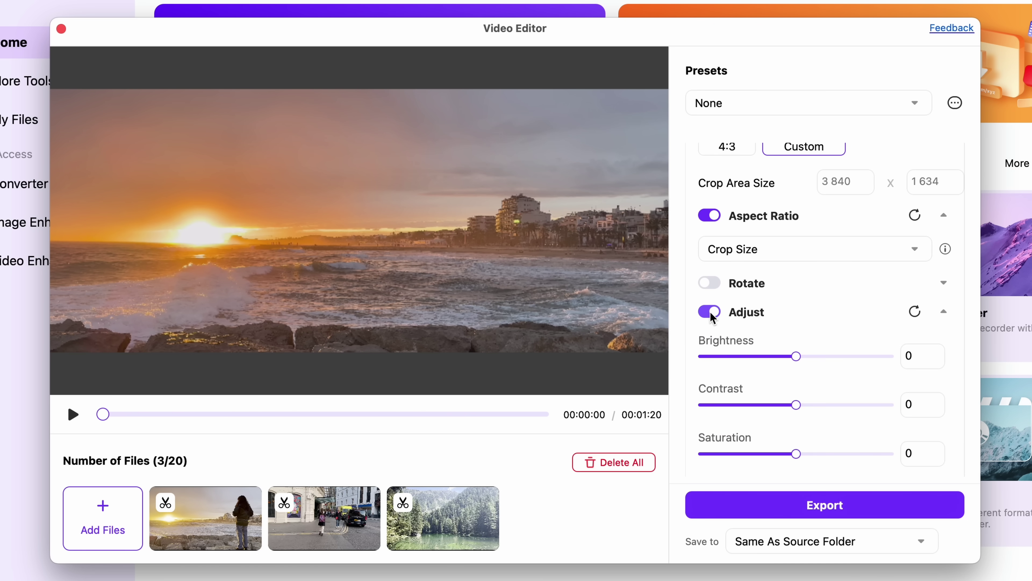
pyautogui.scroll(-4, 771, 335)
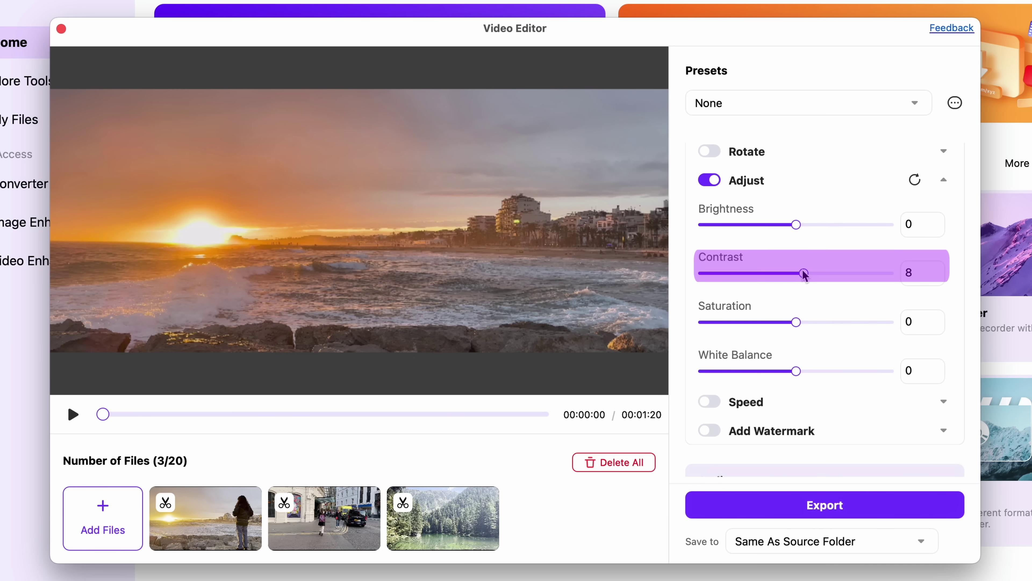
pyautogui.moveTo(795, 271); pyautogui.dragTo(828, 273)
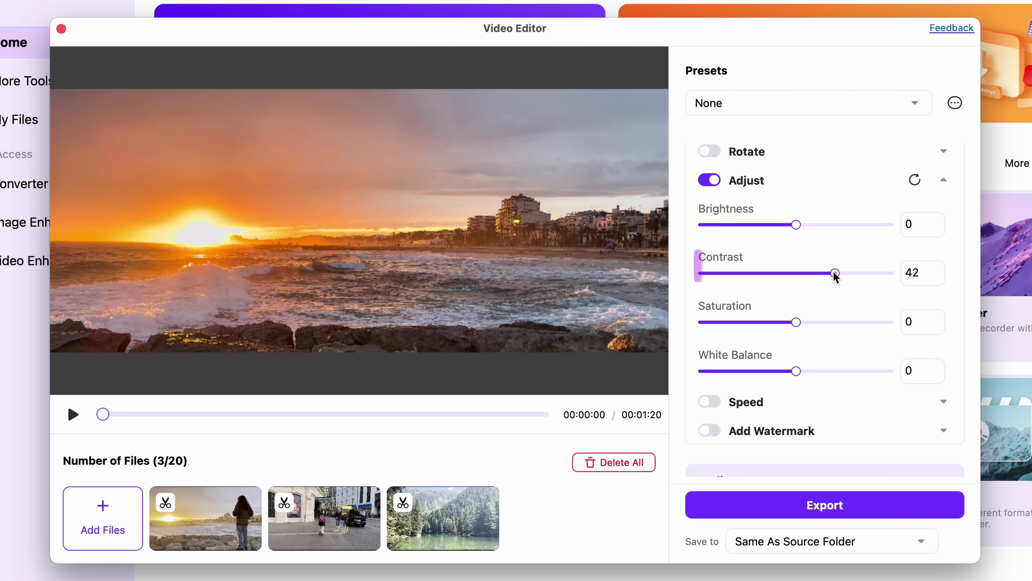
pyautogui.moveTo(797, 224); pyautogui.dragTo(785, 228)
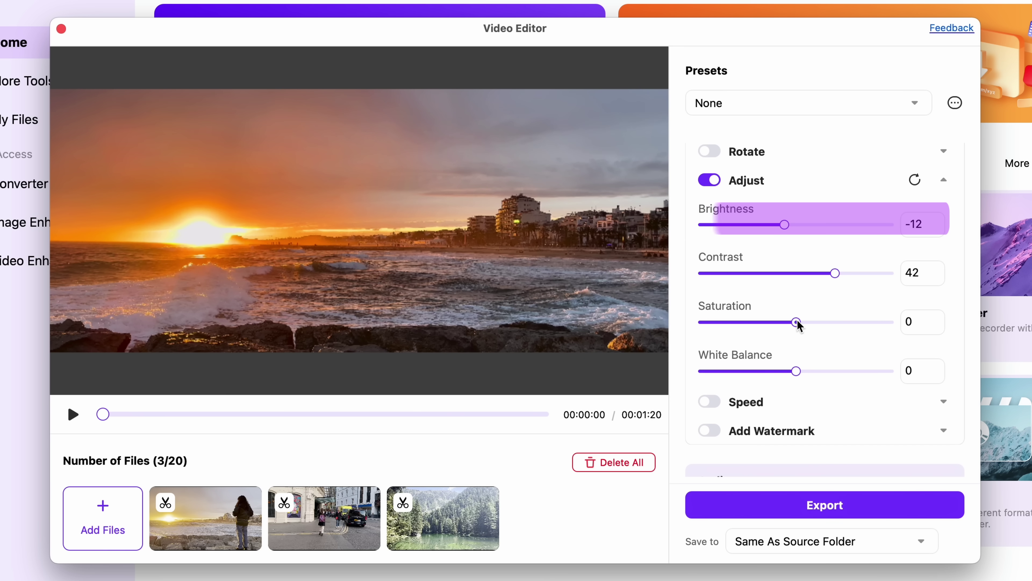
pyautogui.moveTo(798, 320); pyautogui.dragTo(773, 322)
pyautogui.moveTo(802, 370)
pyautogui.mouseDown()
pyautogui.moveTo(813, 371)
pyautogui.moveTo(750, 373)
pyautogui.moveTo(829, 377)
pyautogui.moveTo(795, 380)
pyautogui.mouseUp()
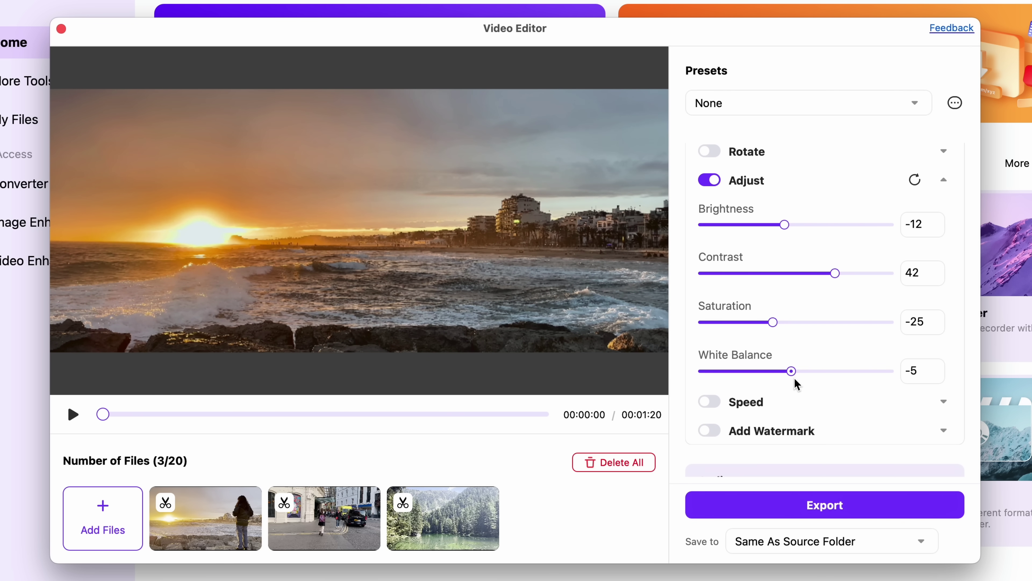
pyautogui.scroll(-3, 804, 400)
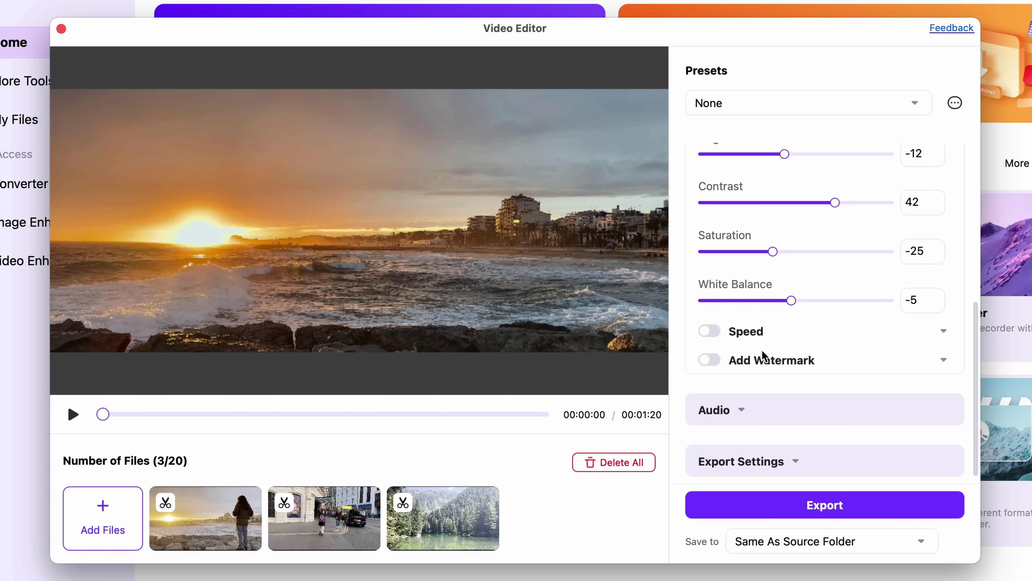
# Keep MP4 as the export output format.
pyautogui.click(791, 461)
pyautogui.scroll(-5, 791, 460)
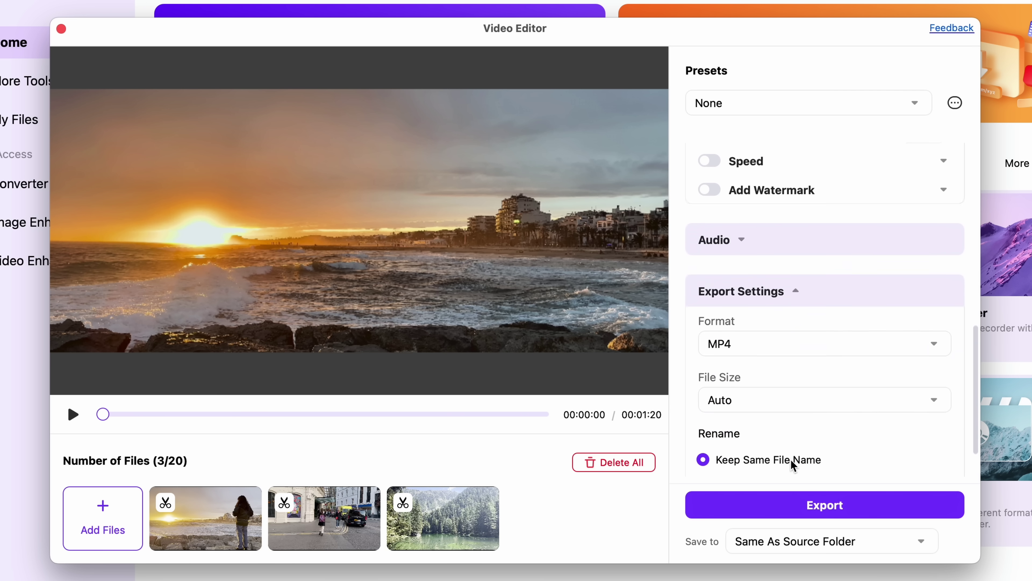
pyautogui.click(790, 293)
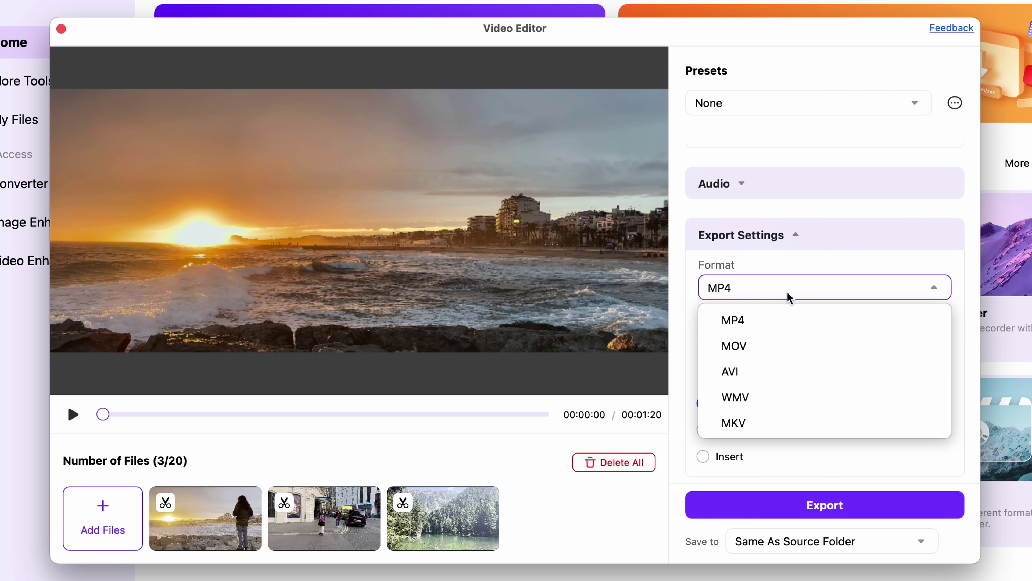
pyautogui.click(742, 321)
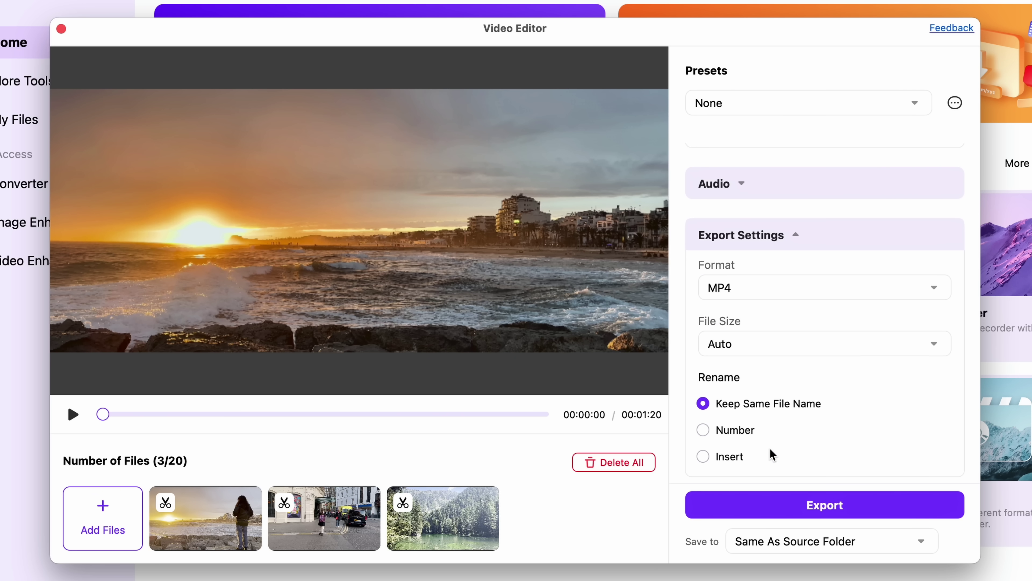
# Set renaming to Insert, adding '_cine' after each file name.
pyautogui.click(731, 434)
pyautogui.click(729, 455)
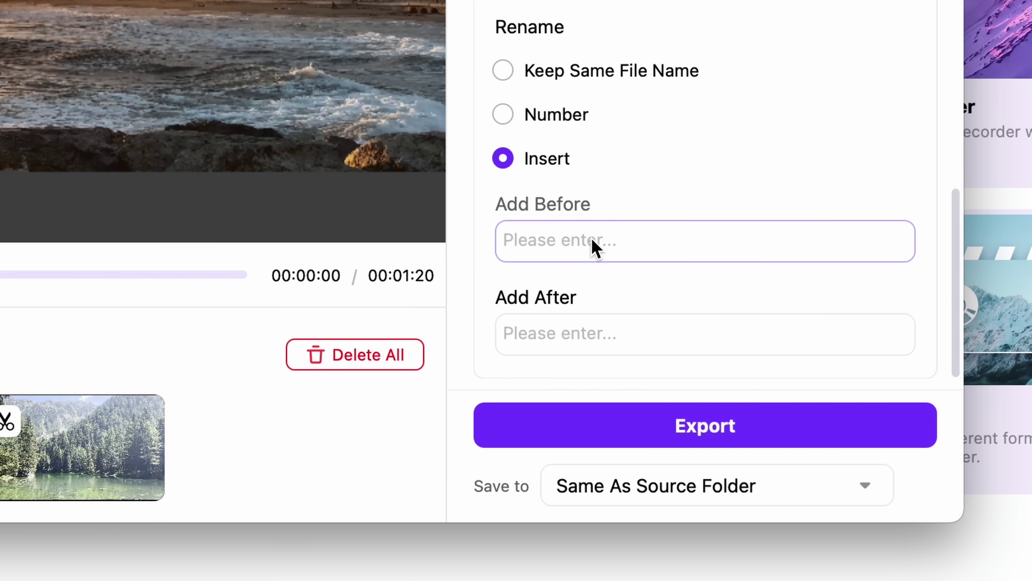
pyautogui.click(567, 334)
pyautogui.write('_cine')
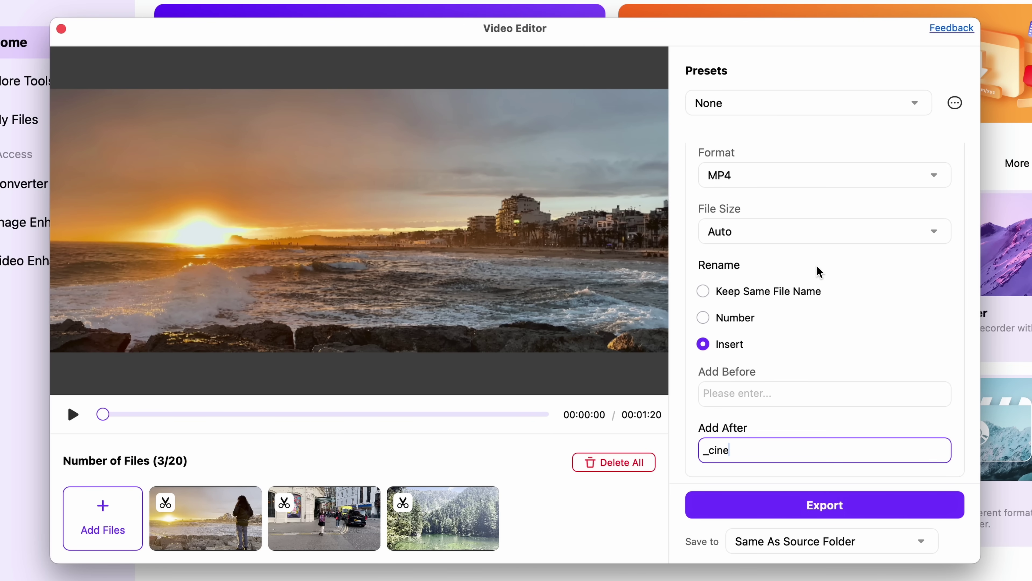
pyautogui.scroll(10, 816, 265)
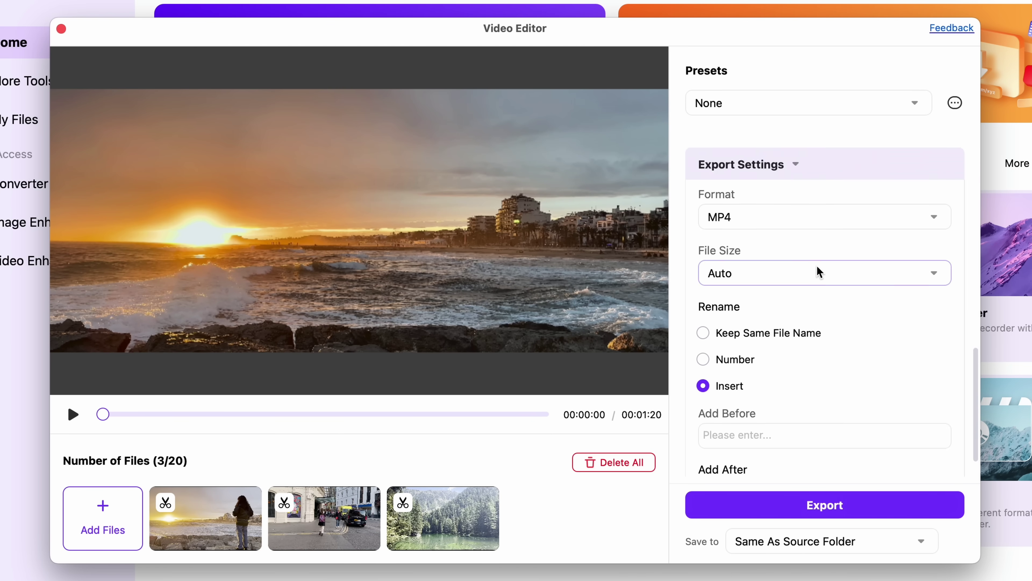
# Save the current settings as the new preset 'cine' and export all three clips.
pyautogui.scroll(3, 817, 266)
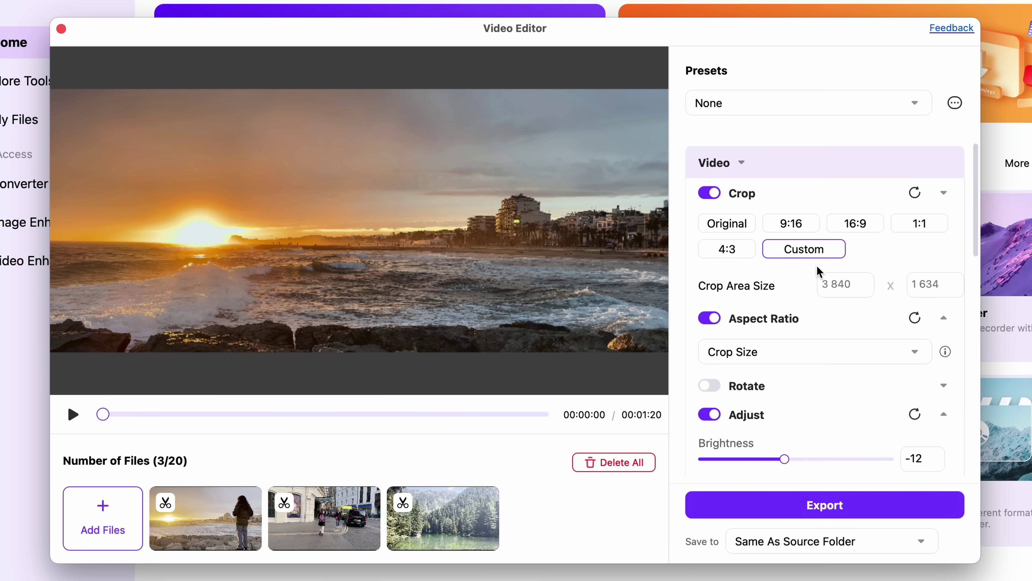
pyautogui.click(956, 104)
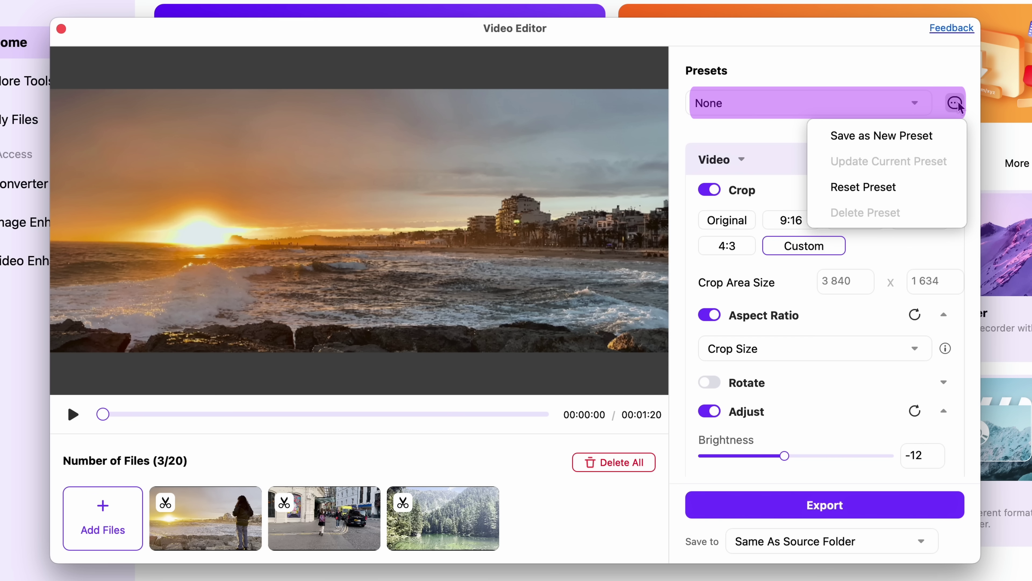
pyautogui.click(887, 136)
pyautogui.write('cine')
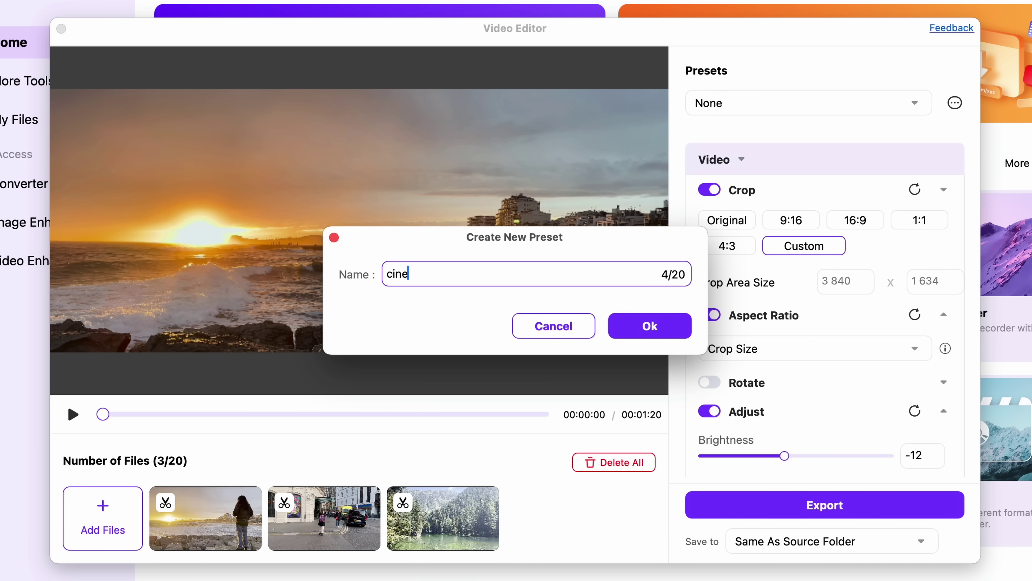
pyautogui.click(667, 338)
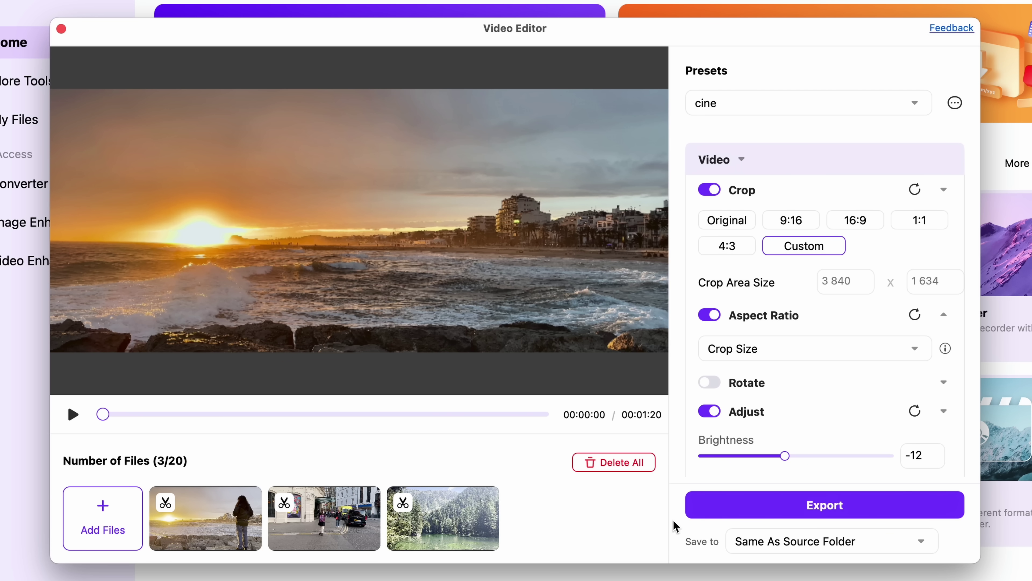
pyautogui.click(746, 515)
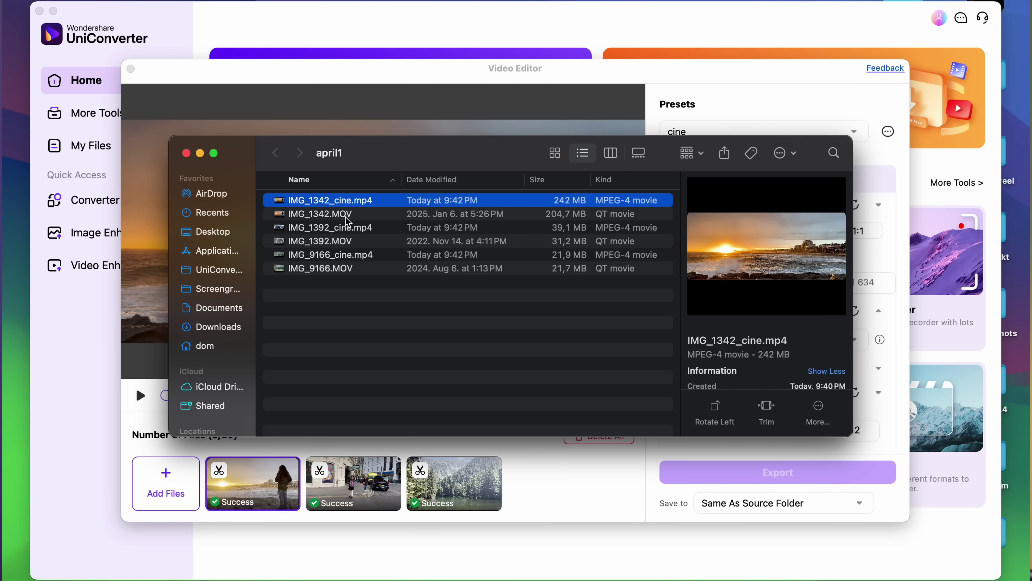
# Quick Look IMG_1342_cine.mp4, IMG_1392_cine.mp4 and IMG_9166_cine.mp4 in Finder.
pyautogui.click(345, 217)
pyautogui.press('Up')
pyautogui.press('space')
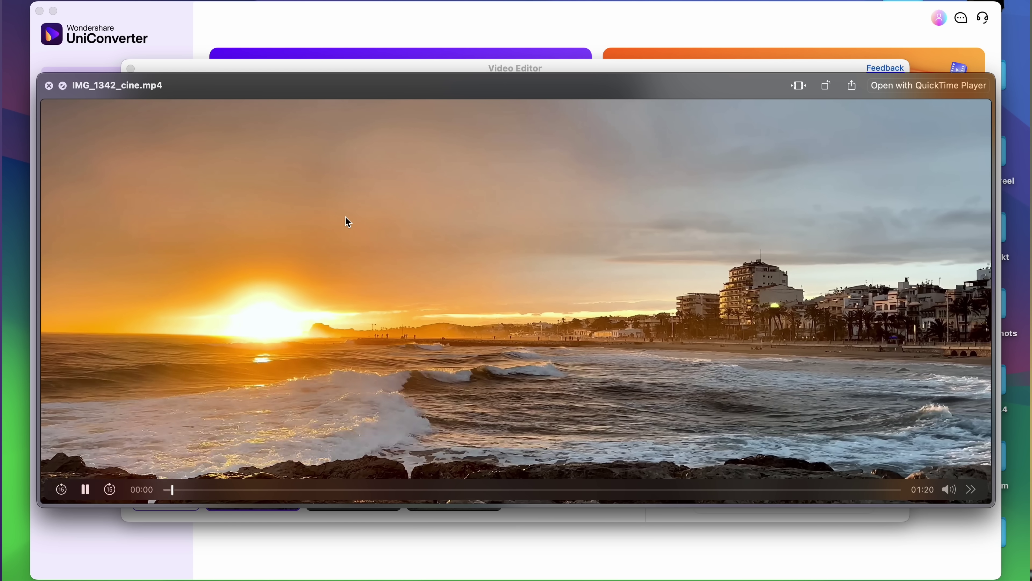
pyautogui.press('space')
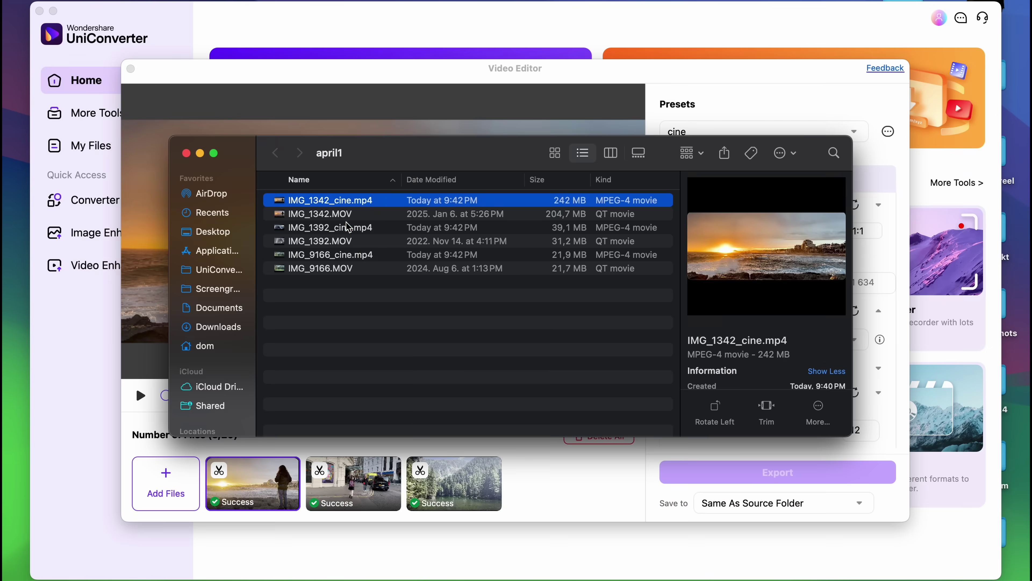
pyautogui.click(341, 231)
pyautogui.press('space')
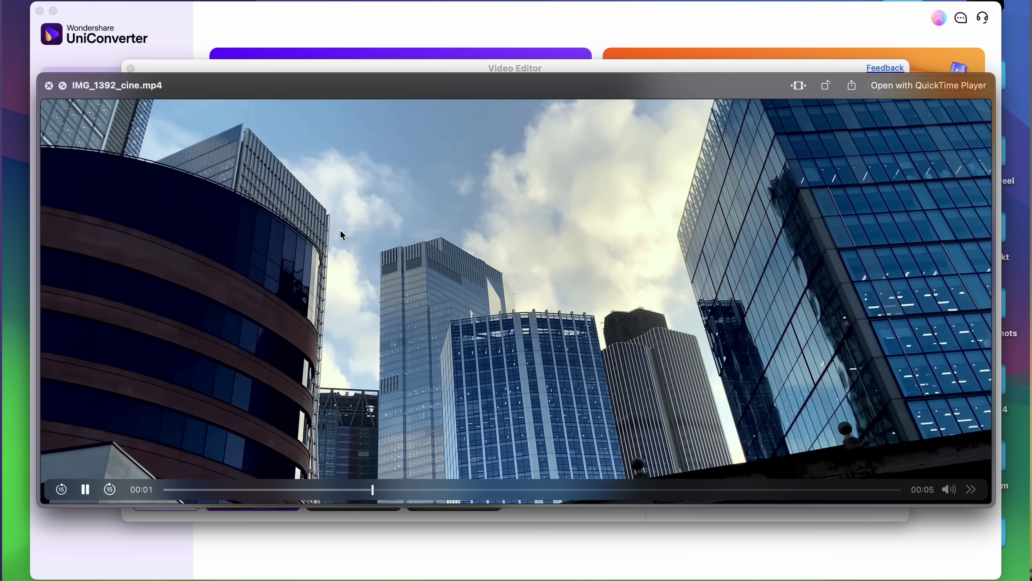
pyautogui.press('space')
pyautogui.click(332, 259)
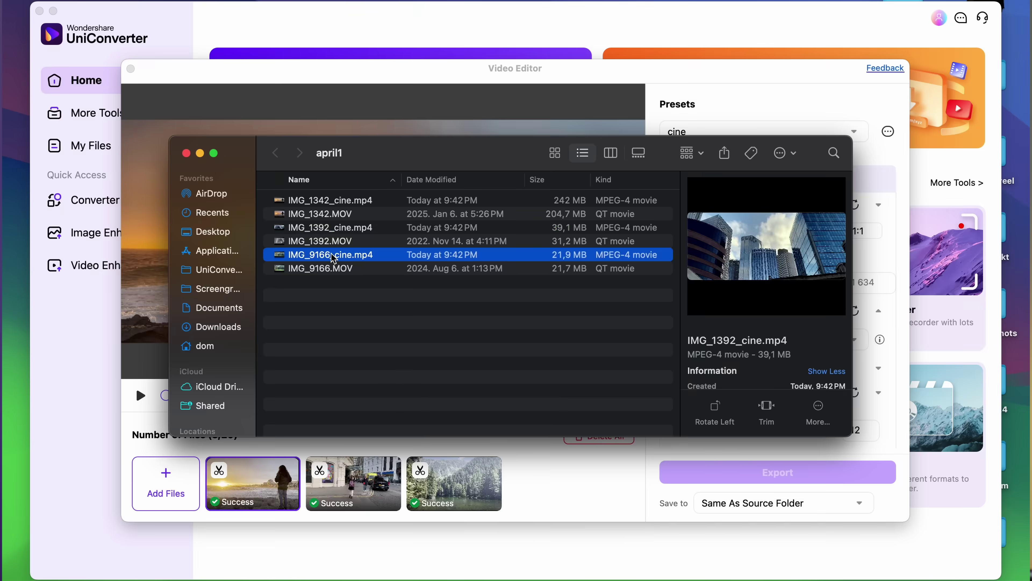
pyautogui.press('space')
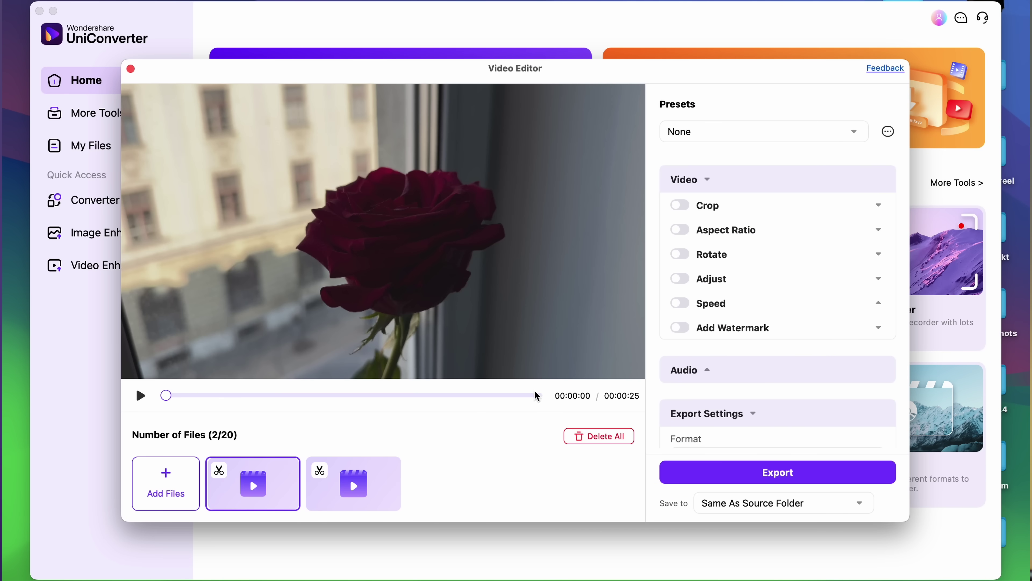
# Apply the saved 'cine' preset to the rose and sea clips and preview the sea clip.
pyautogui.click(799, 133)
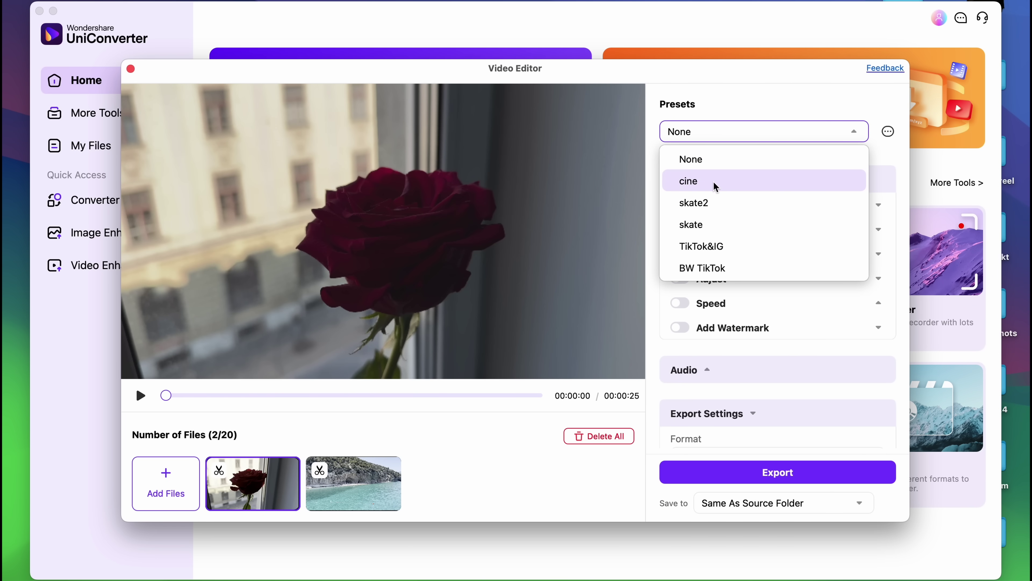
pyautogui.click(686, 183)
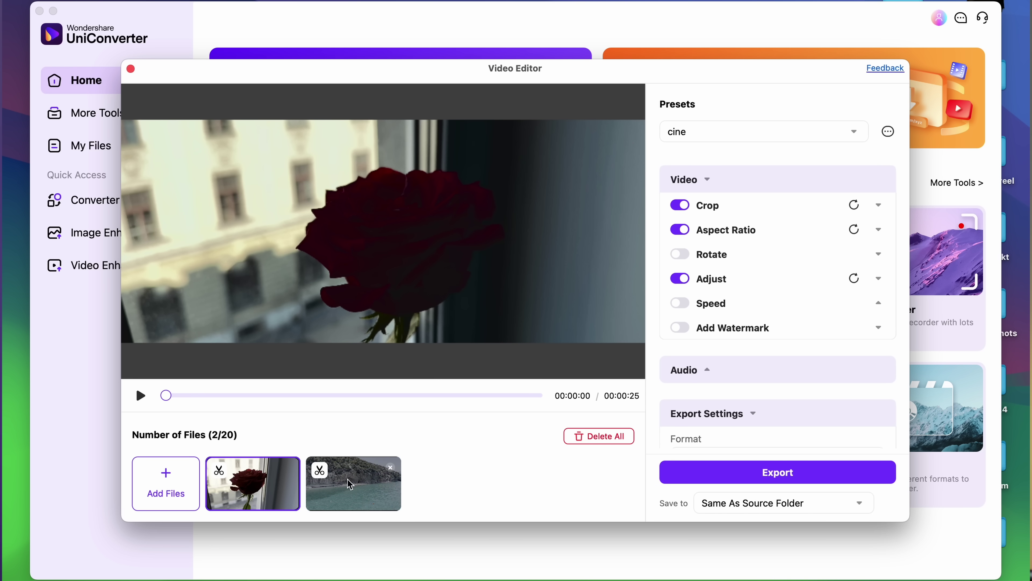
pyautogui.click(354, 484)
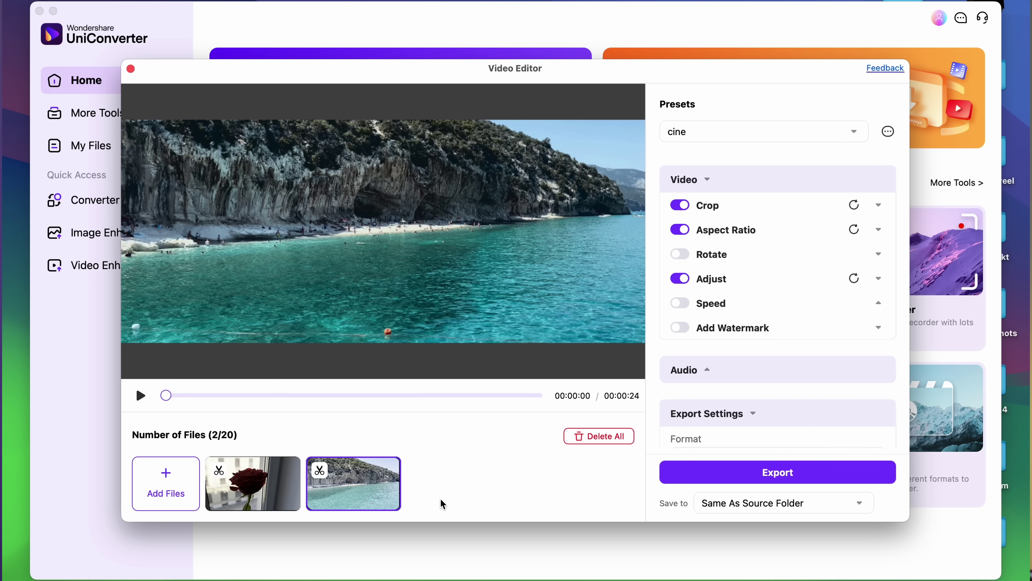